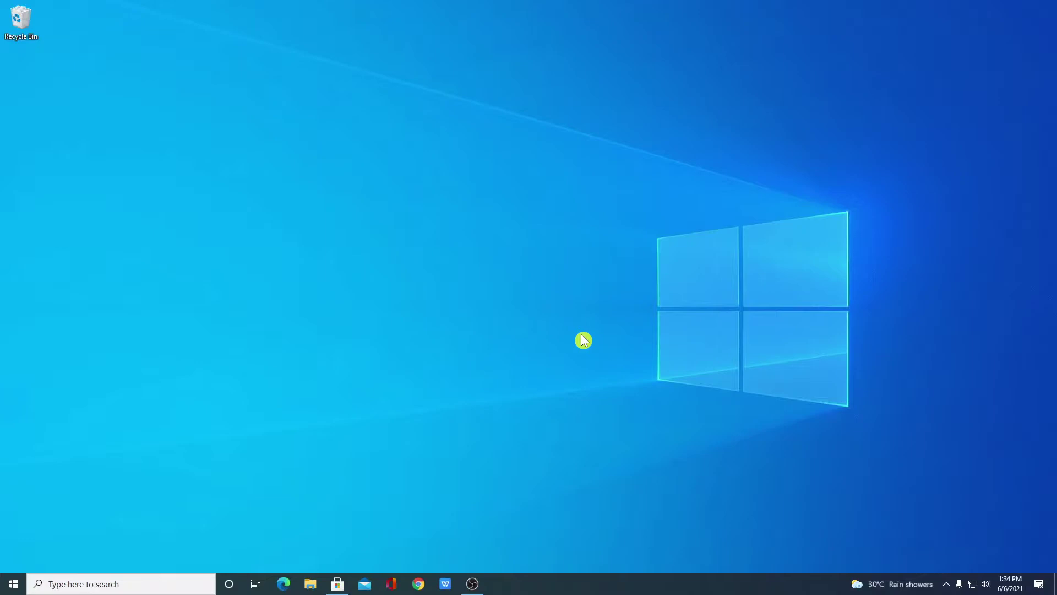
Step: Open the Windows search panel from the taskbar search box
{"action": "left_click", "coordinate": [160, 584]}
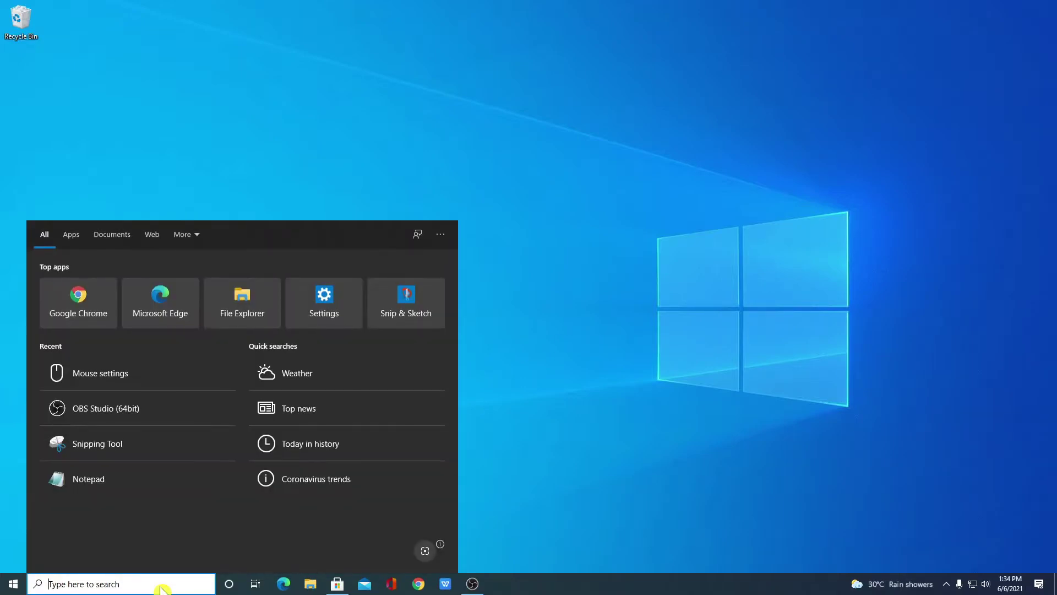
Step: Search 'snip', launch the old Snipping Tool, and minimise its window
{"action": "type", "text": "snip"}
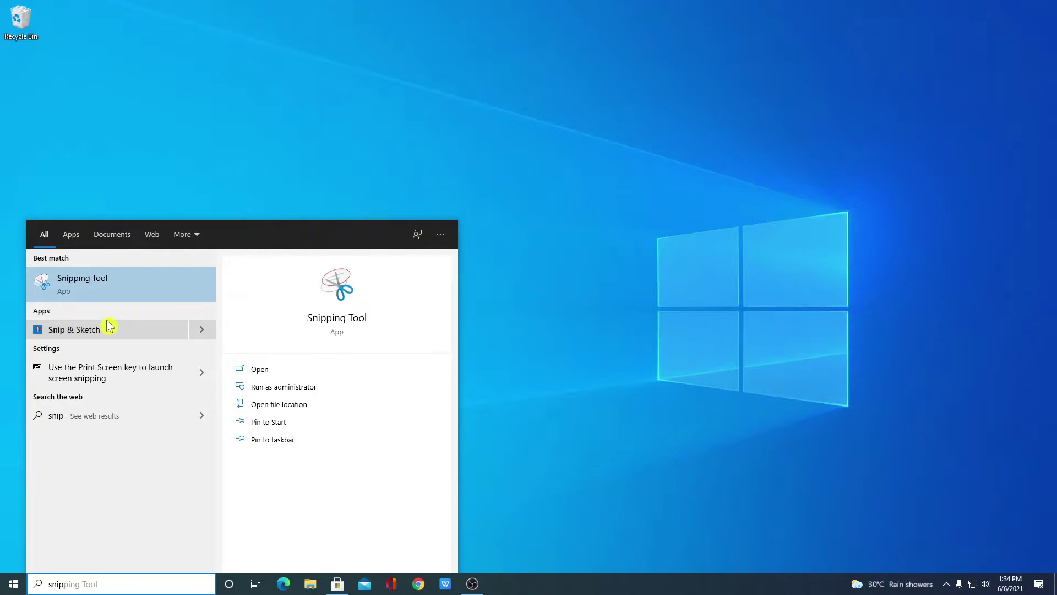
{"action": "left_click", "coordinate": [122, 287]}
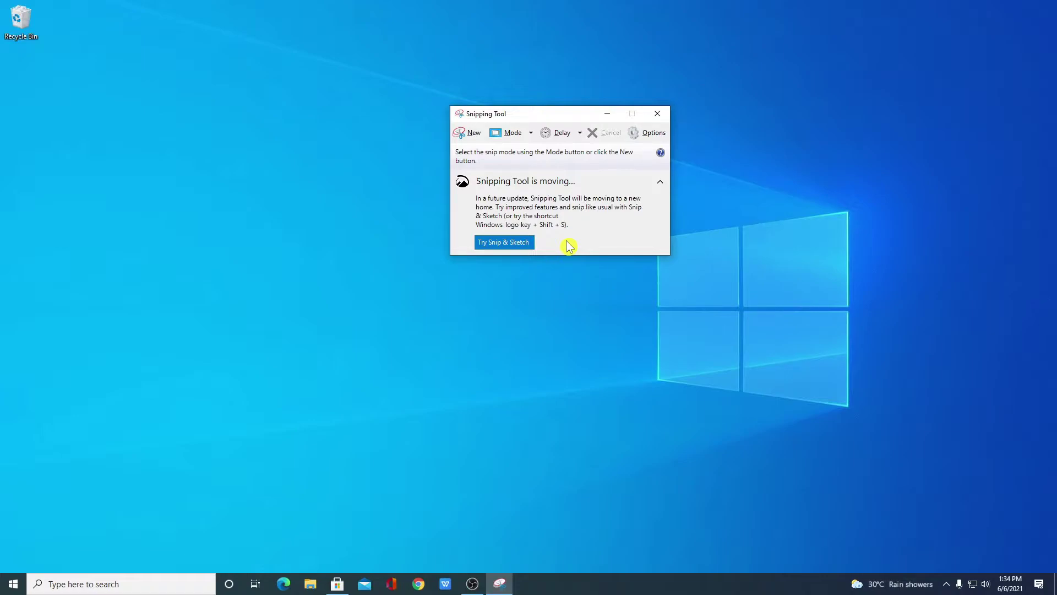
{"action": "key", "text": "ctrl+n"}
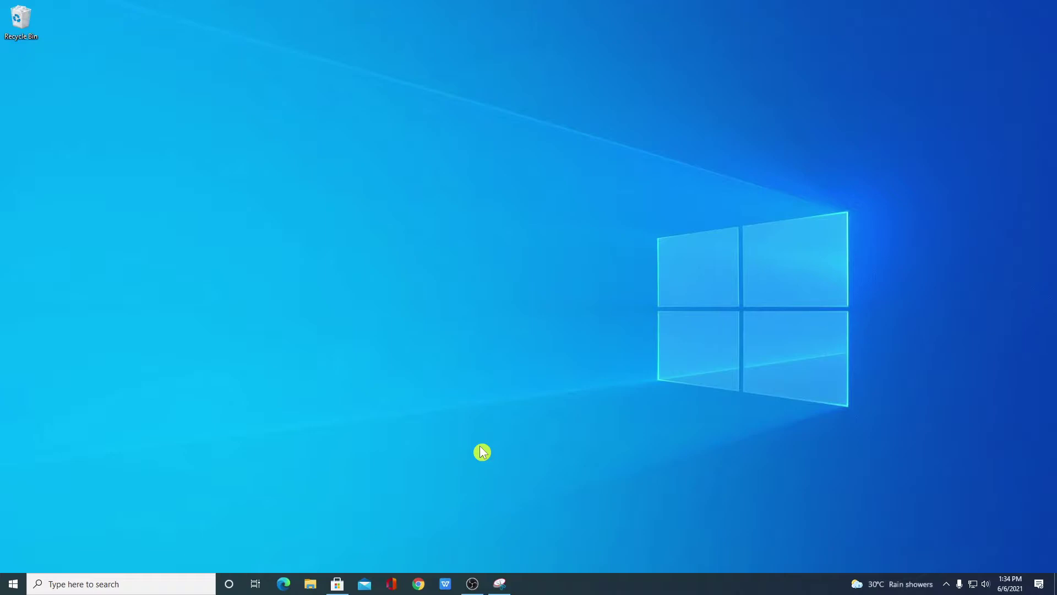
Step: Confirm the Store page shows Snip & Sketch as installed, then return to the desktop
{"action": "left_click", "coordinate": [338, 583]}
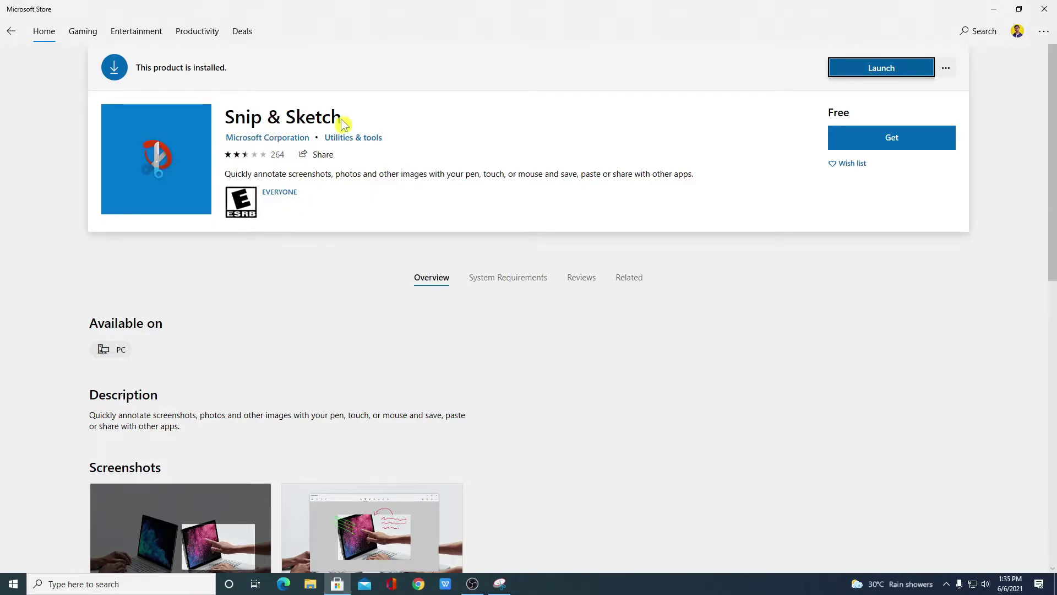
{"action": "key", "text": "super+d"}
Step: Launch Snip & Sketch from a search for 's' and start a new screen snip with Win+Shift+S
{"action": "left_click", "coordinate": [168, 583]}
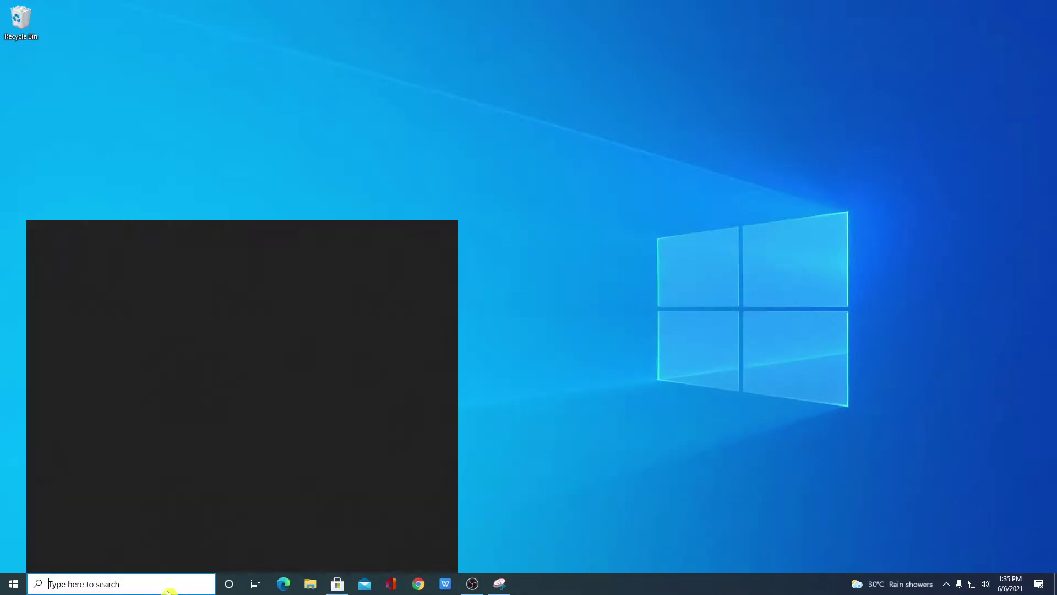
{"action": "type", "text": "s"}
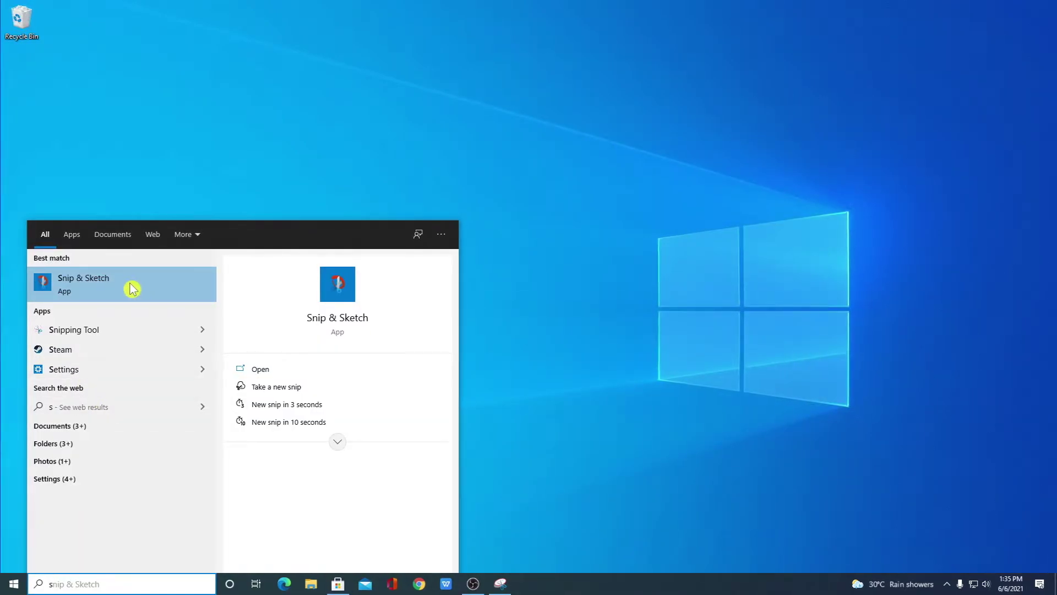
{"action": "left_click", "coordinate": [132, 289]}
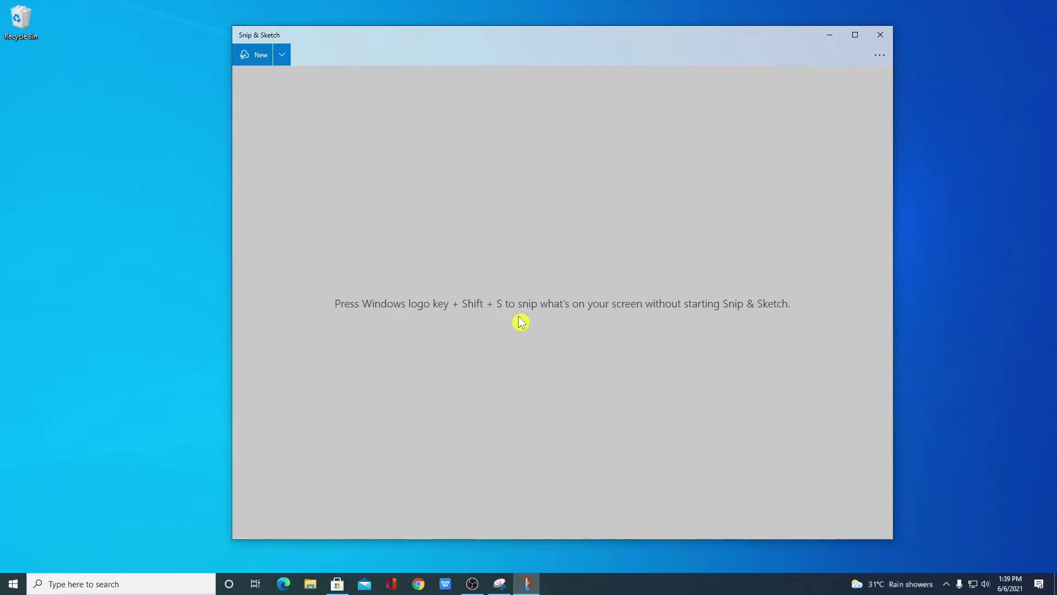
{"action": "key", "text": "super+shift+s"}
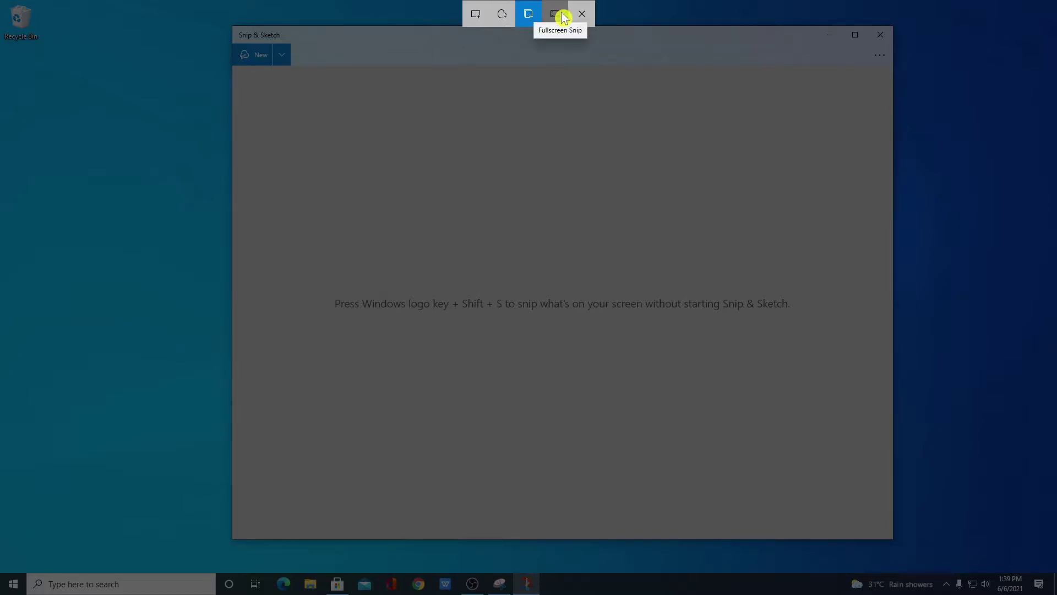
Step: Capture a rectangular snip of most of the desktop, then a rounded freeform snip
{"action": "left_click", "coordinate": [479, 22]}
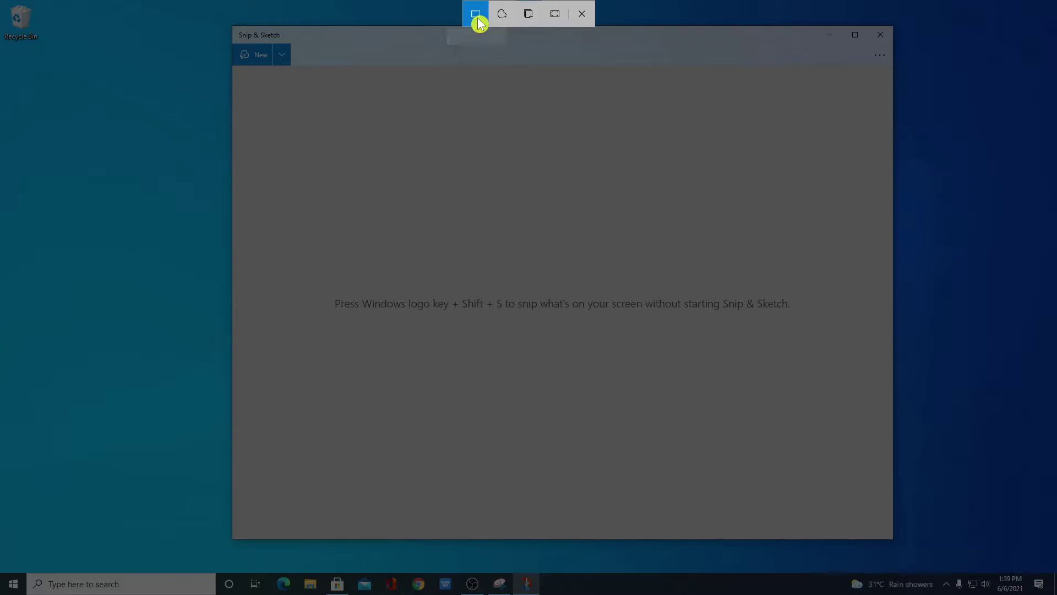
{"action": "left_click_drag", "start_coordinate": [144, 97], "coordinate": [875, 502]}
{"action": "key", "text": "super+shift+s"}
{"action": "left_click", "coordinate": [503, 15]}
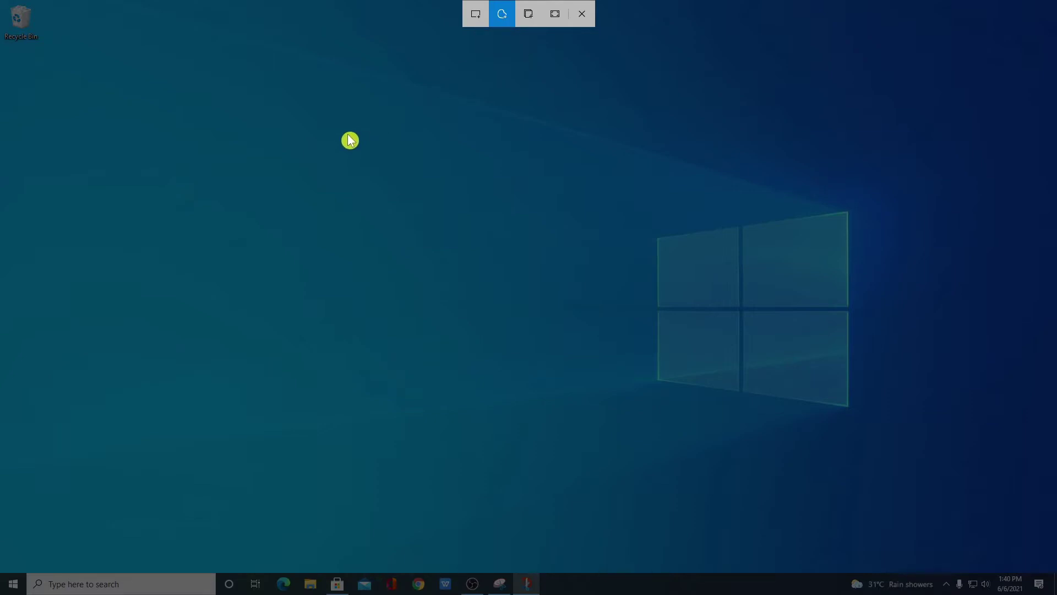
{"action": "mouse_move", "coordinate": [349, 140]}
{"action": "left_mouse_down"}
{"action": "mouse_move", "coordinate": [213, 163]}
{"action": "mouse_move", "coordinate": [272, 325]}
{"action": "mouse_move", "coordinate": [491, 208]}
{"action": "mouse_move", "coordinate": [338, 134]}
{"action": "left_mouse_up"}
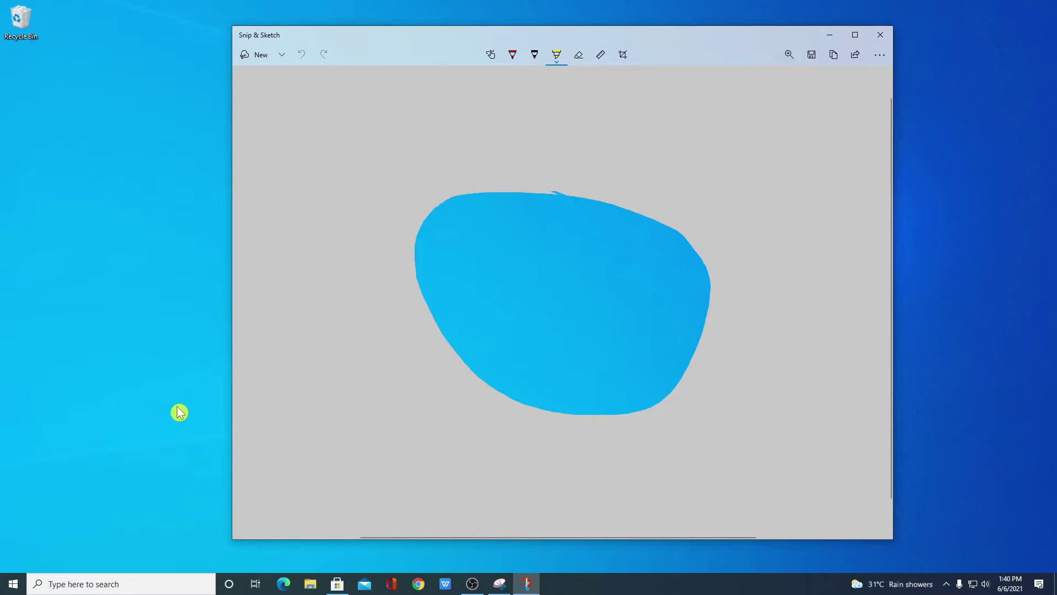
{"action": "left_click", "coordinate": [247, 55]}
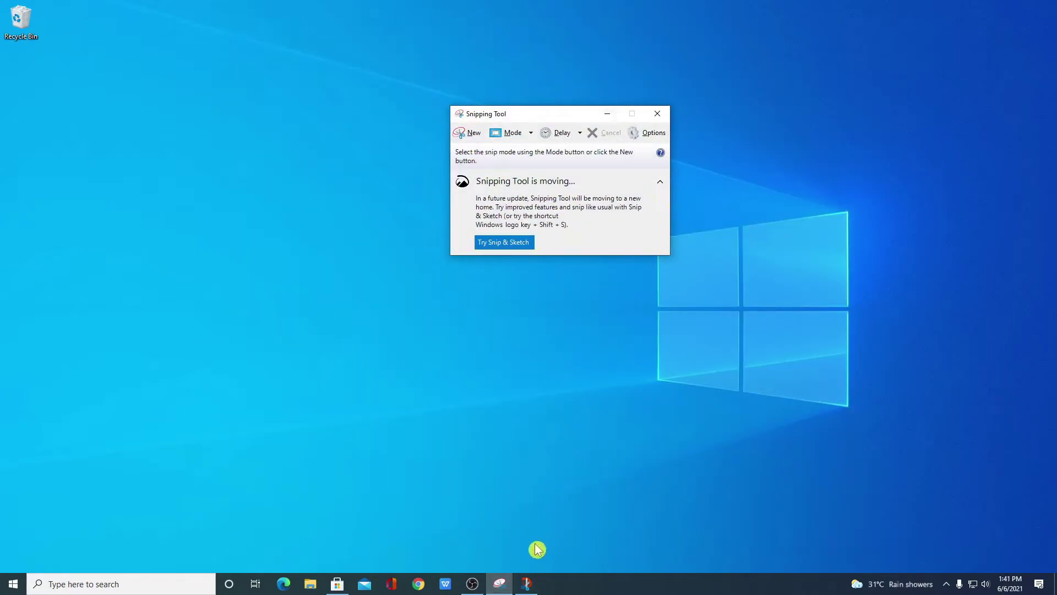
Step: Try a window snip of Snipping Tool, then capture a fullscreen snip of the whole desktop
{"action": "left_click", "coordinate": [527, 582]}
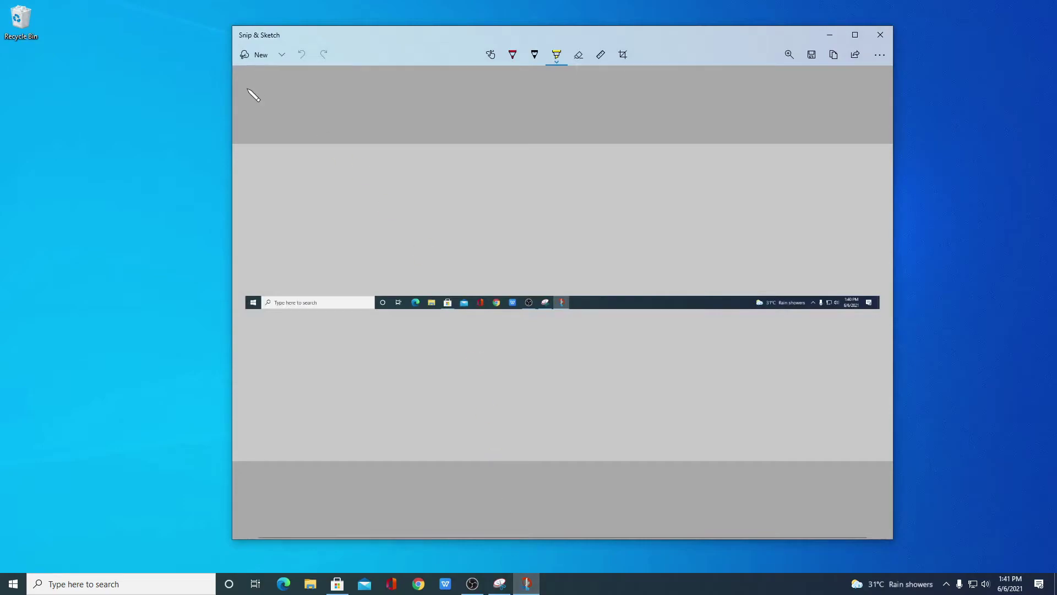
{"action": "left_click", "coordinate": [249, 56]}
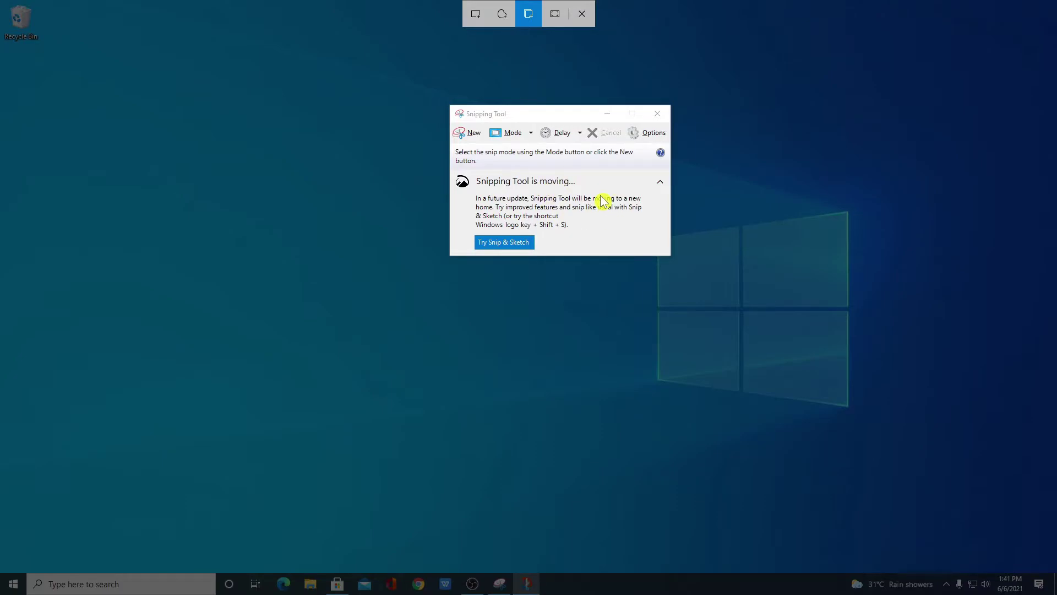
{"action": "left_click", "coordinate": [603, 202]}
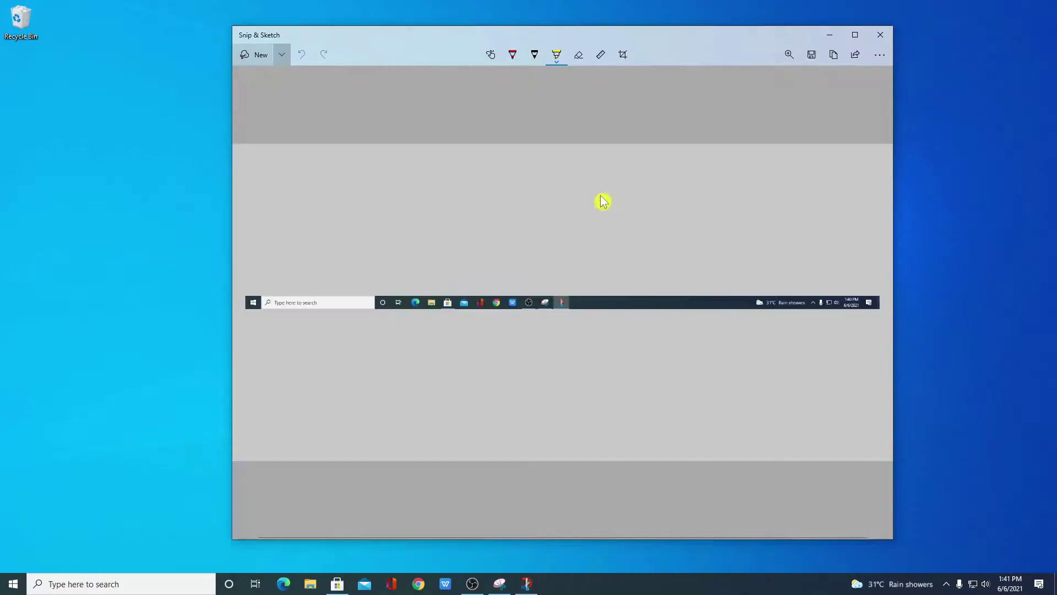
{"action": "left_click", "coordinate": [246, 56]}
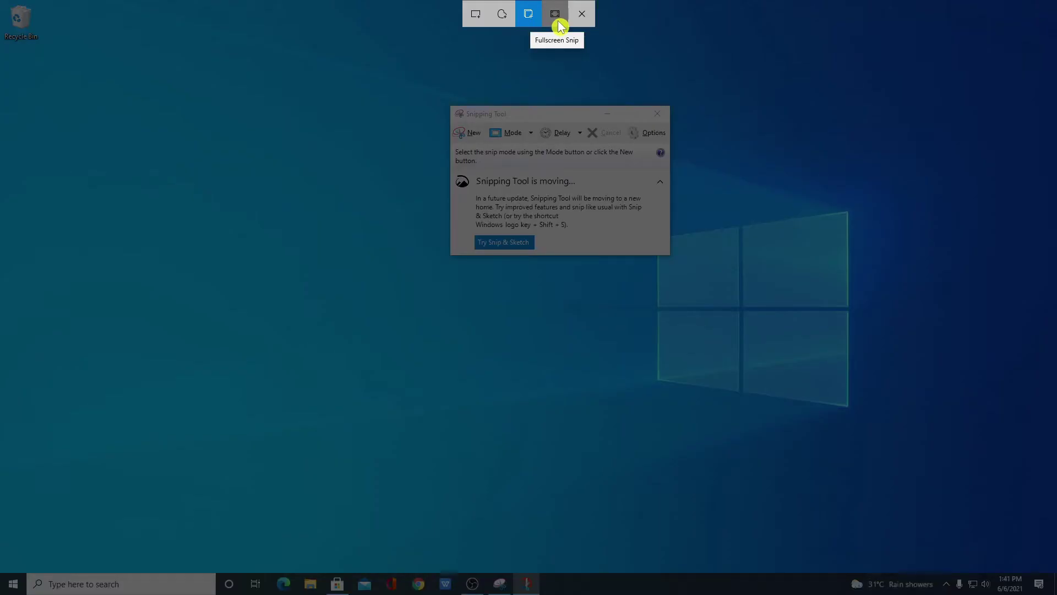
{"action": "left_click", "coordinate": [556, 15]}
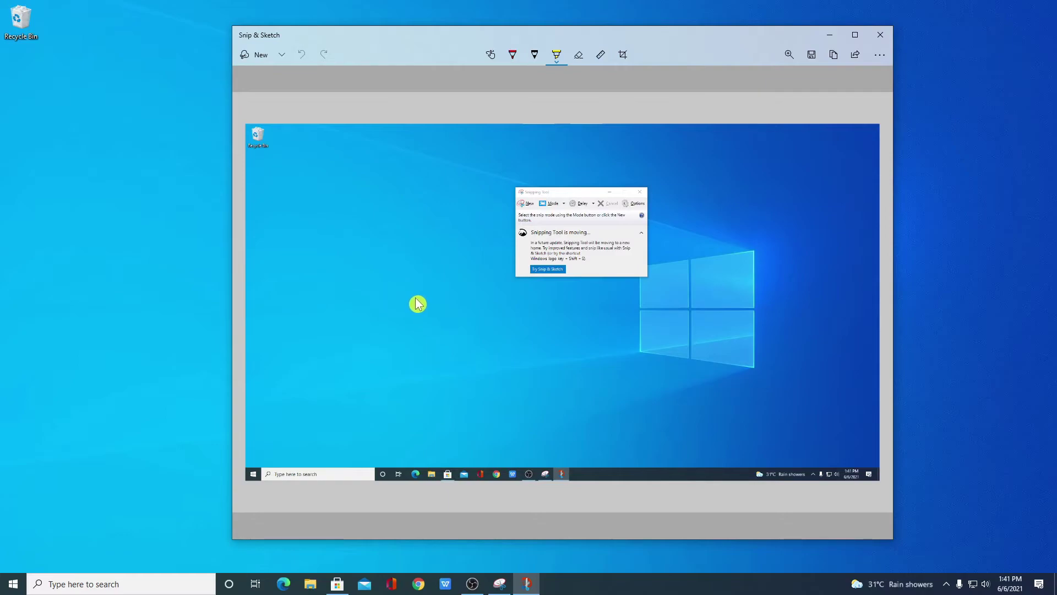
Step: Save the fullscreen snip as a JPG on the Desktop under its default name
{"action": "left_click", "coordinate": [813, 57]}
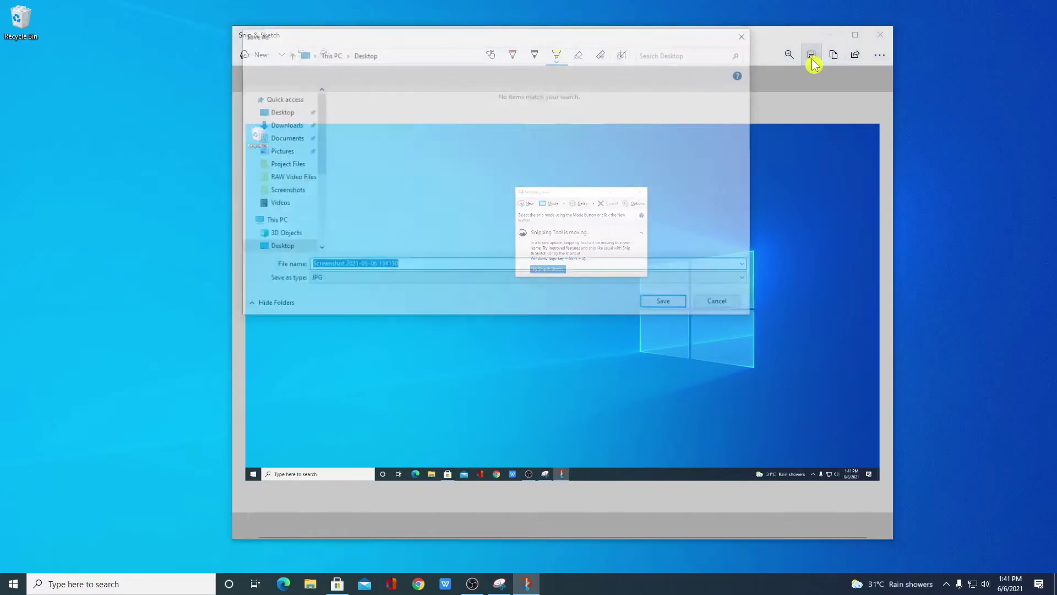
{"action": "left_click", "coordinate": [660, 307]}
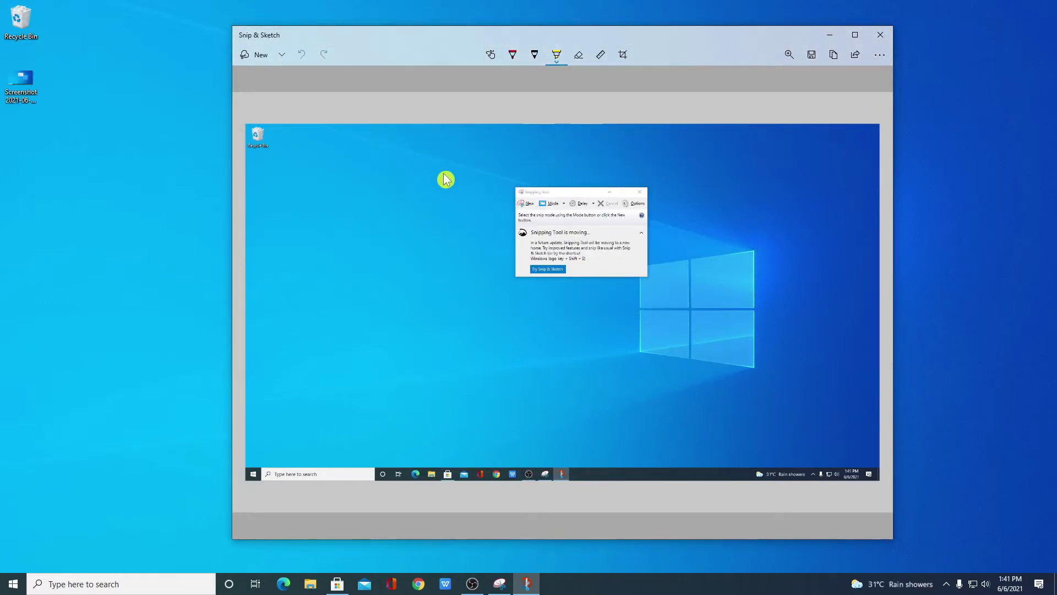
{"action": "left_click", "coordinate": [283, 59]}
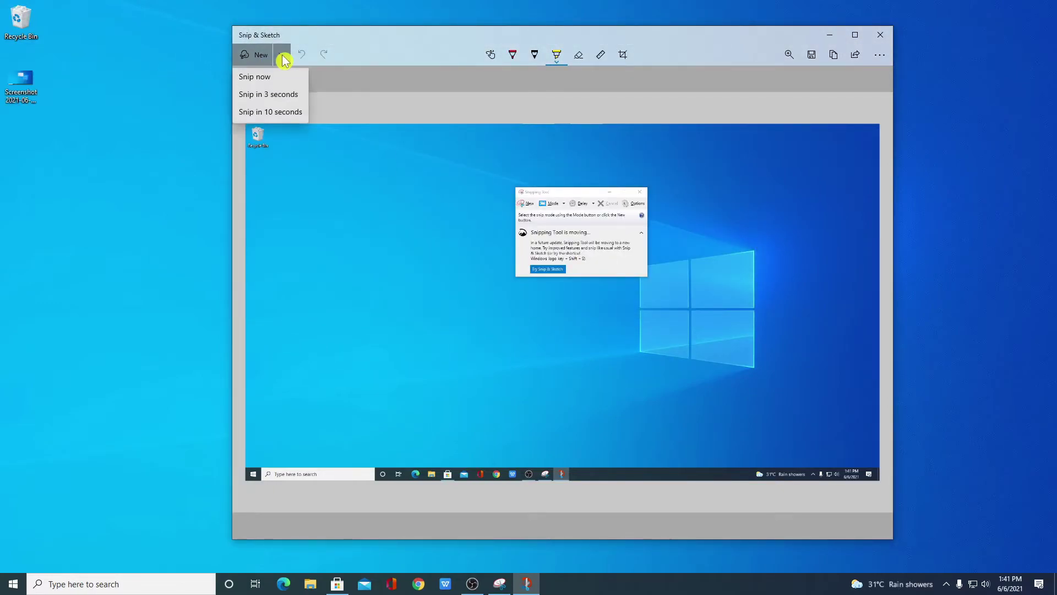
Step: Capture the Snipping Tool window with 'Snip in 3 seconds' and save it to the Desktop as JPG
{"action": "left_click", "coordinate": [295, 96]}
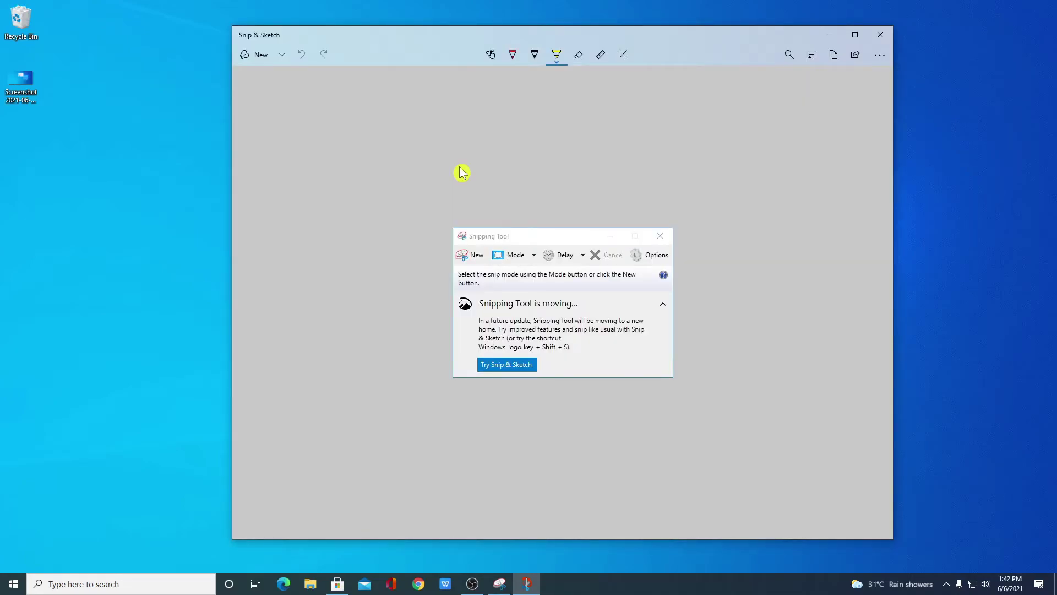
{"action": "left_click", "coordinate": [813, 57]}
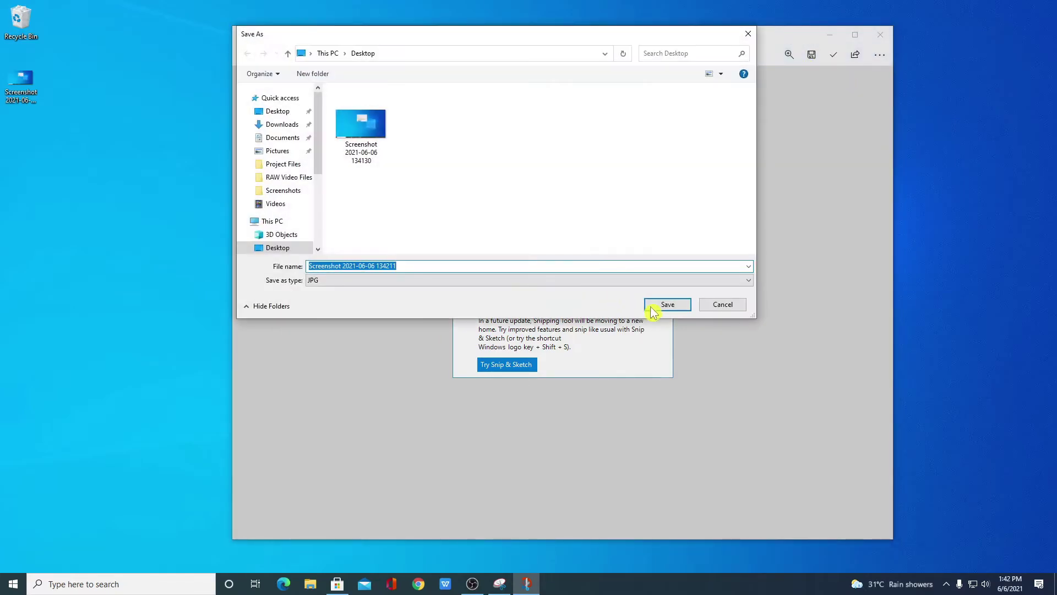
{"action": "left_click", "coordinate": [653, 305]}
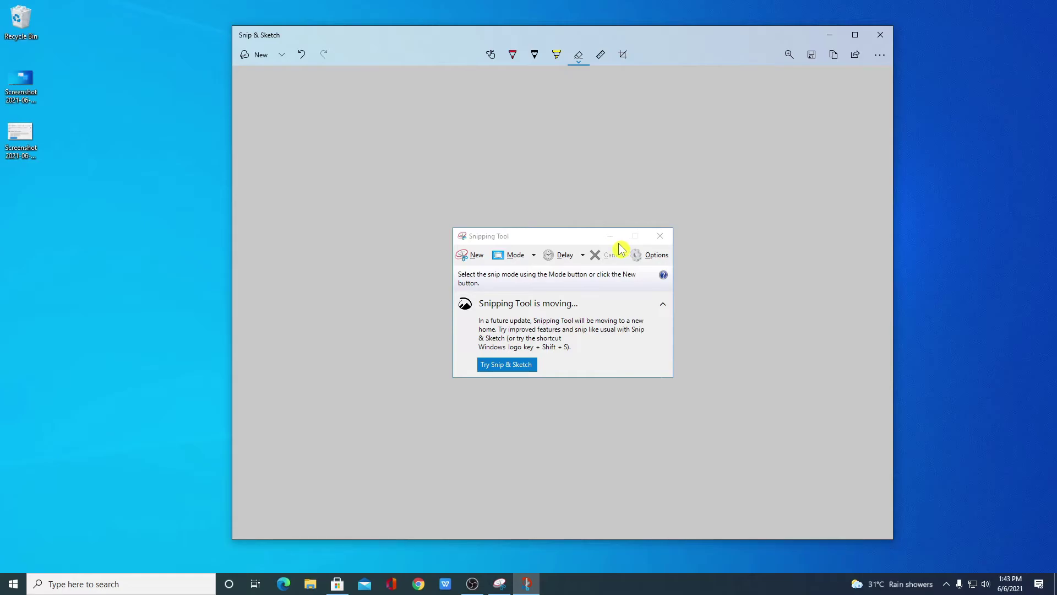
Step: Highlight the 'Snipping Tool is moving' line in yellow, then erase the highlight
{"action": "left_click", "coordinate": [557, 55]}
{"action": "left_click_drag", "start_coordinate": [479, 312], "coordinate": [579, 307]}
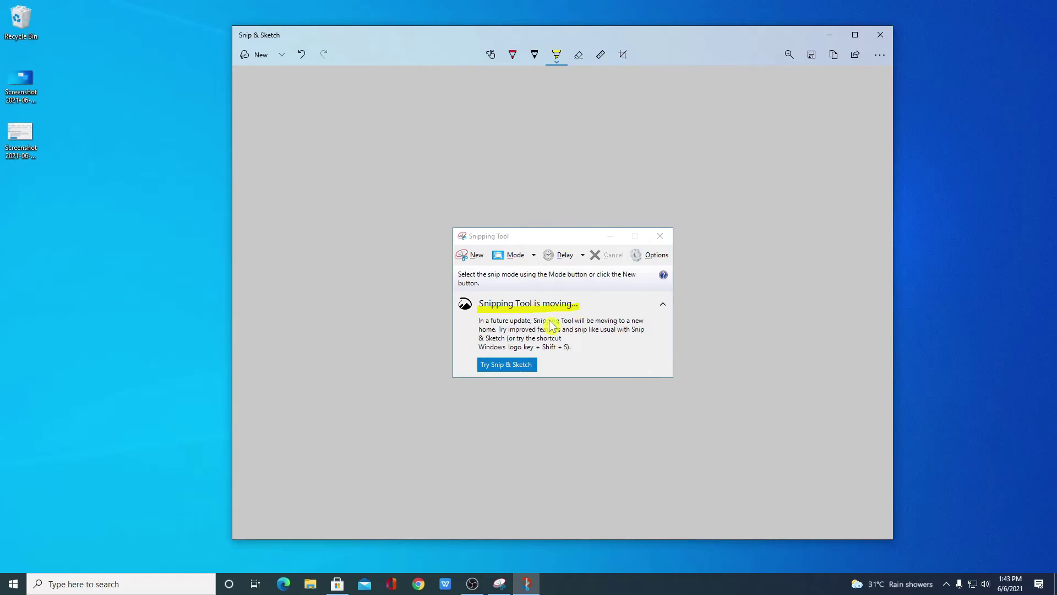
{"action": "left_click", "coordinate": [579, 57]}
{"action": "left_click_drag", "start_coordinate": [578, 310], "coordinate": [498, 309]}
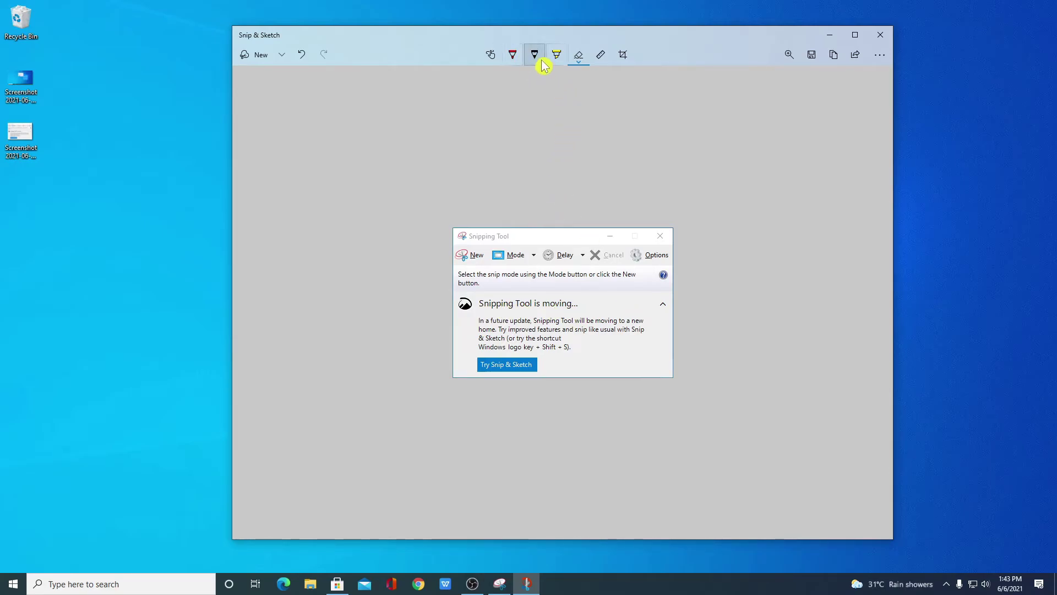
Step: Write a red ballpoint scrawl over the dialog text and scribble grey pencil loops over 'moving'
{"action": "left_click", "coordinate": [515, 60]}
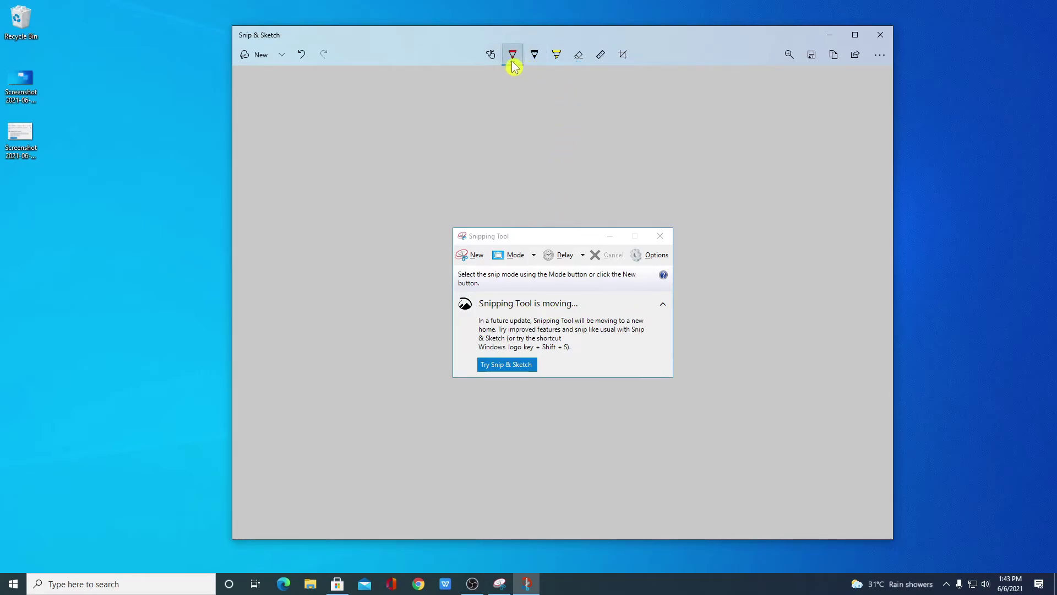
{"action": "left_click", "coordinate": [512, 61]}
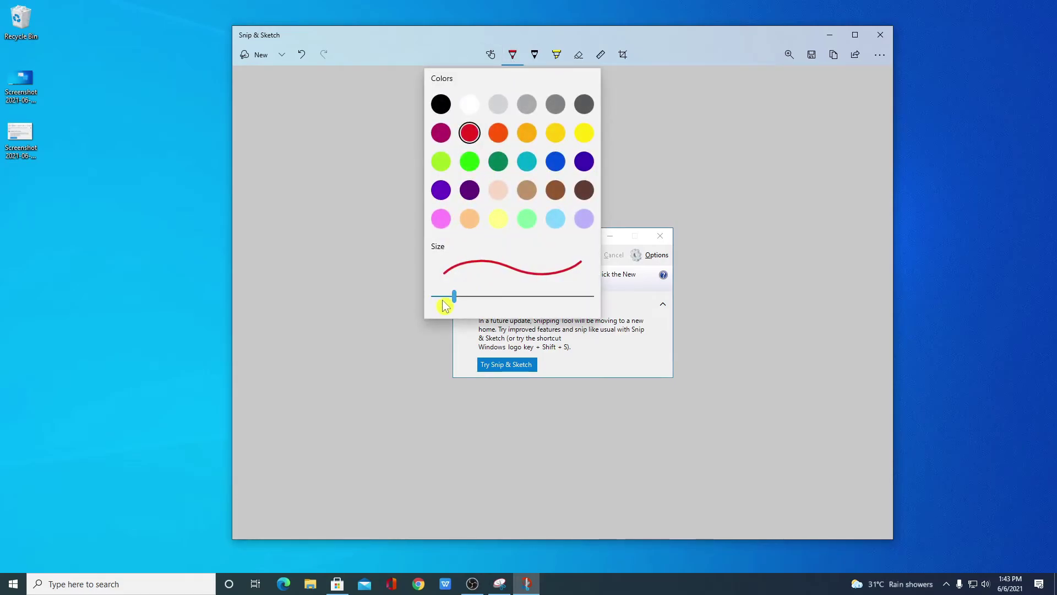
{"action": "left_click", "coordinate": [590, 344]}
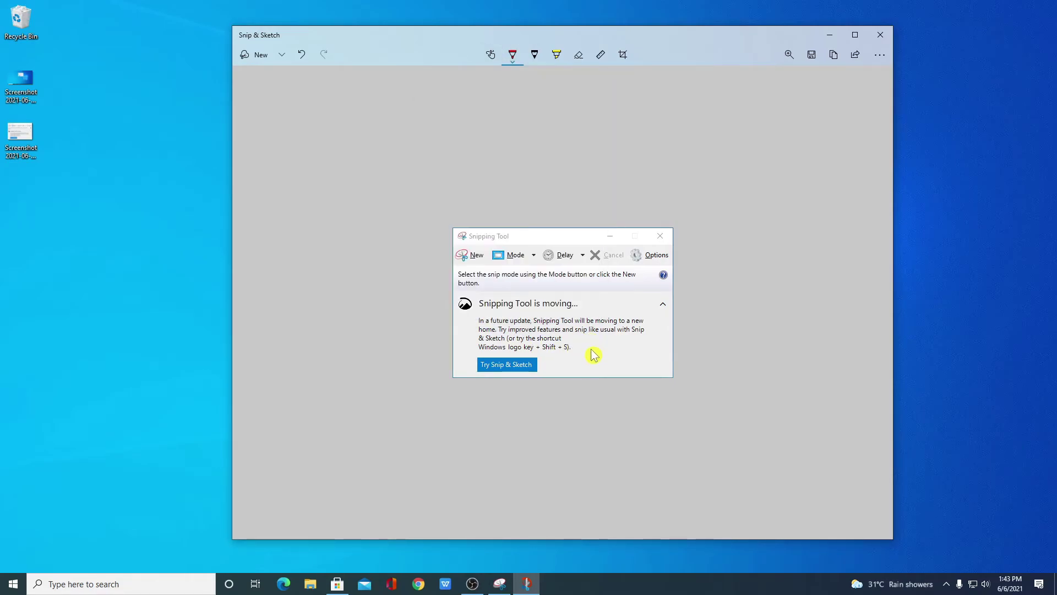
{"action": "mouse_move", "coordinate": [592, 355]}
{"action": "left_mouse_down"}
{"action": "mouse_move", "coordinate": [606, 338]}
{"action": "mouse_move", "coordinate": [594, 348]}
{"action": "mouse_move", "coordinate": [638, 312]}
{"action": "left_mouse_up"}
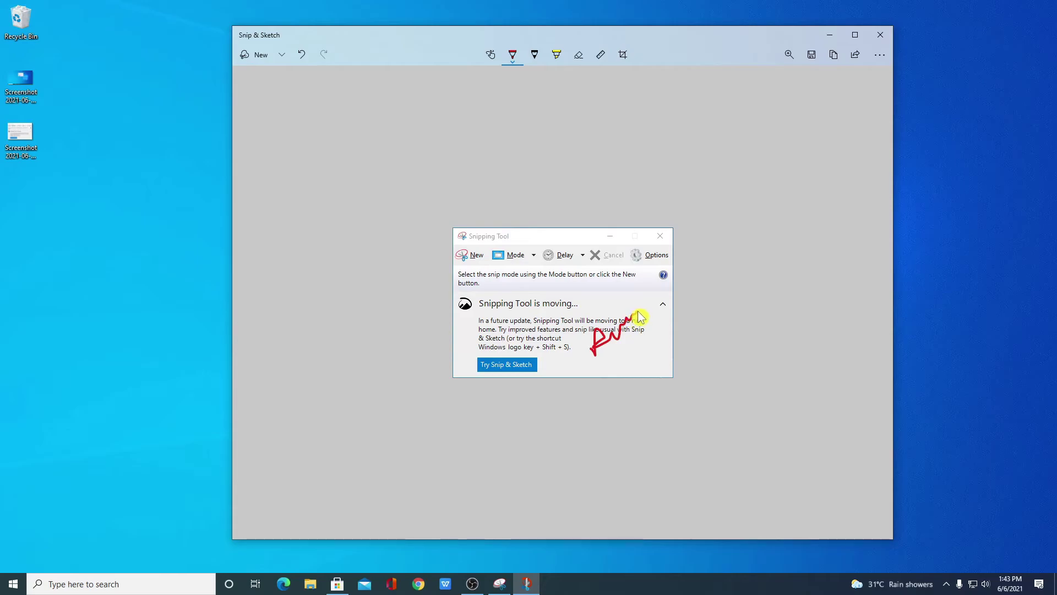
{"action": "left_click", "coordinate": [651, 320]}
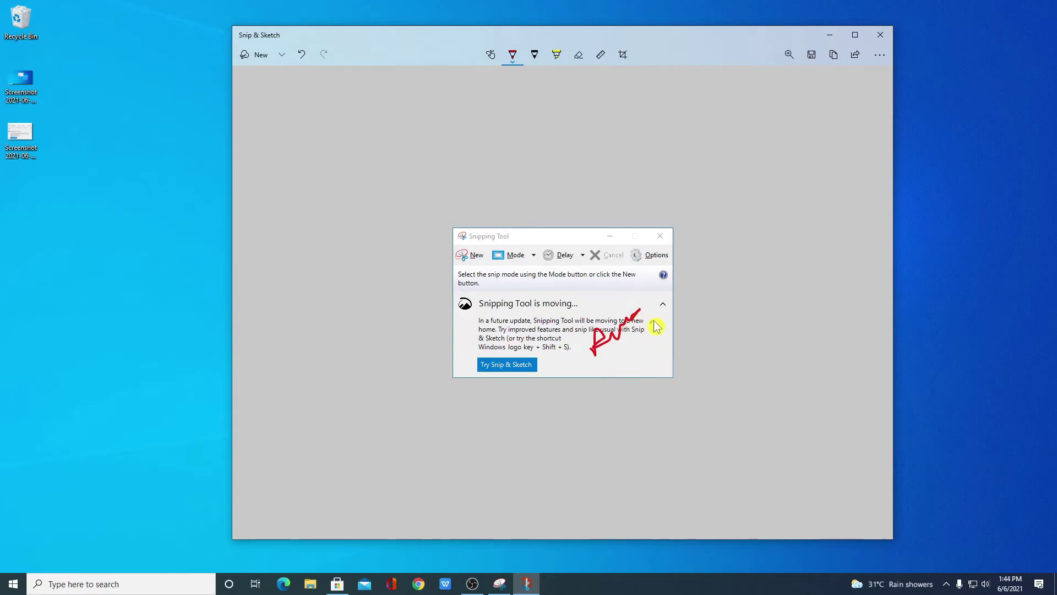
{"action": "left_click", "coordinate": [537, 61]}
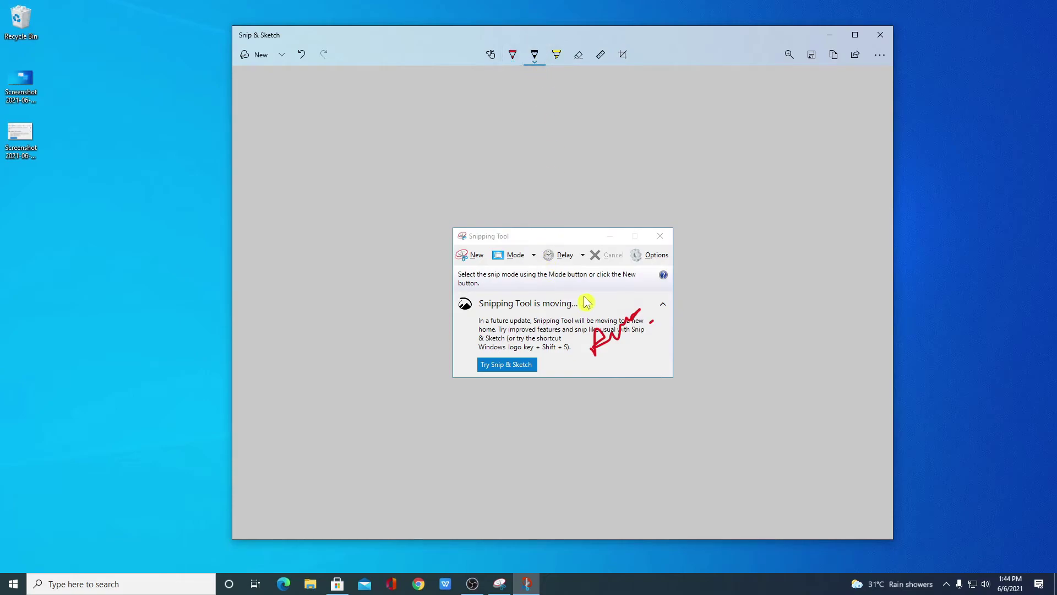
{"action": "mouse_move", "coordinate": [599, 301]}
{"action": "left_mouse_down"}
{"action": "mouse_move", "coordinate": [588, 306]}
{"action": "mouse_move", "coordinate": [636, 289]}
{"action": "mouse_move", "coordinate": [641, 303]}
{"action": "left_mouse_up"}
Step: Lower the ruler over the snip and erase the pencil scribble and red handwriting
{"action": "left_click", "coordinate": [600, 55]}
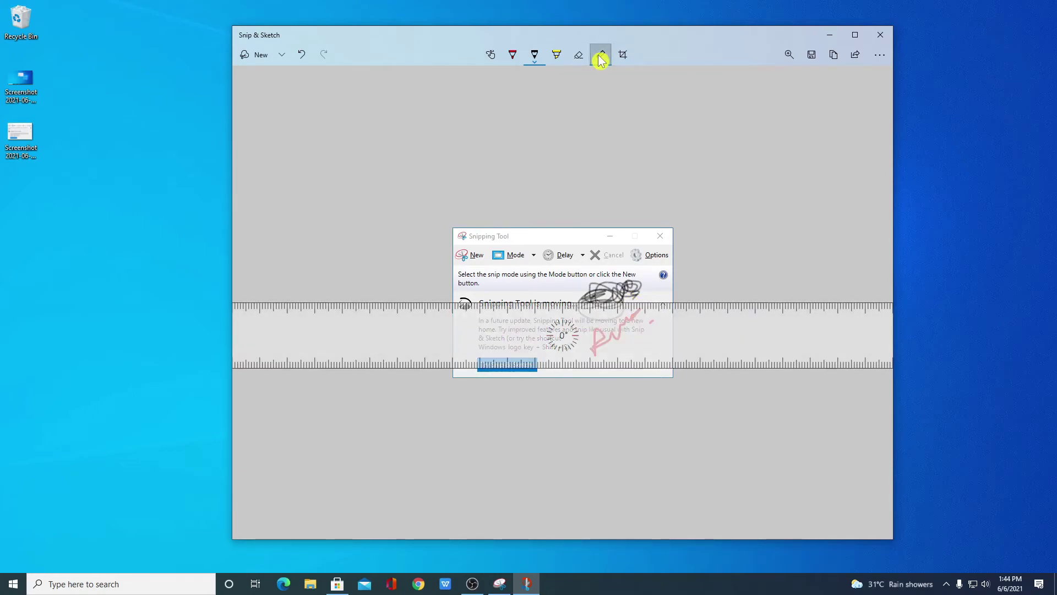
{"action": "left_click_drag", "start_coordinate": [628, 338], "coordinate": [633, 393]}
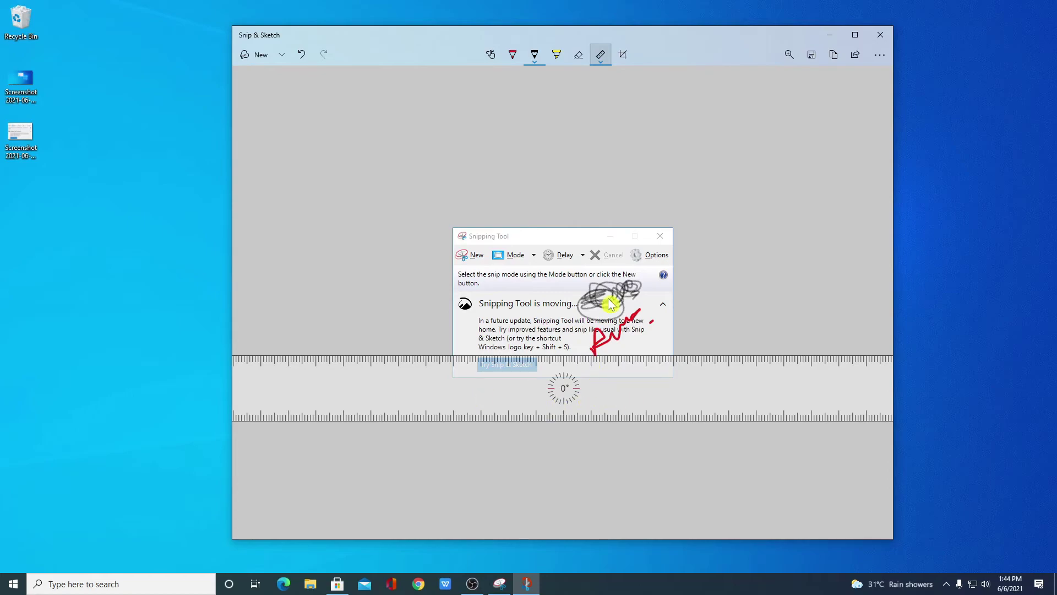
{"action": "left_click", "coordinate": [578, 55]}
{"action": "left_click_drag", "start_coordinate": [606, 297], "coordinate": [626, 389]}
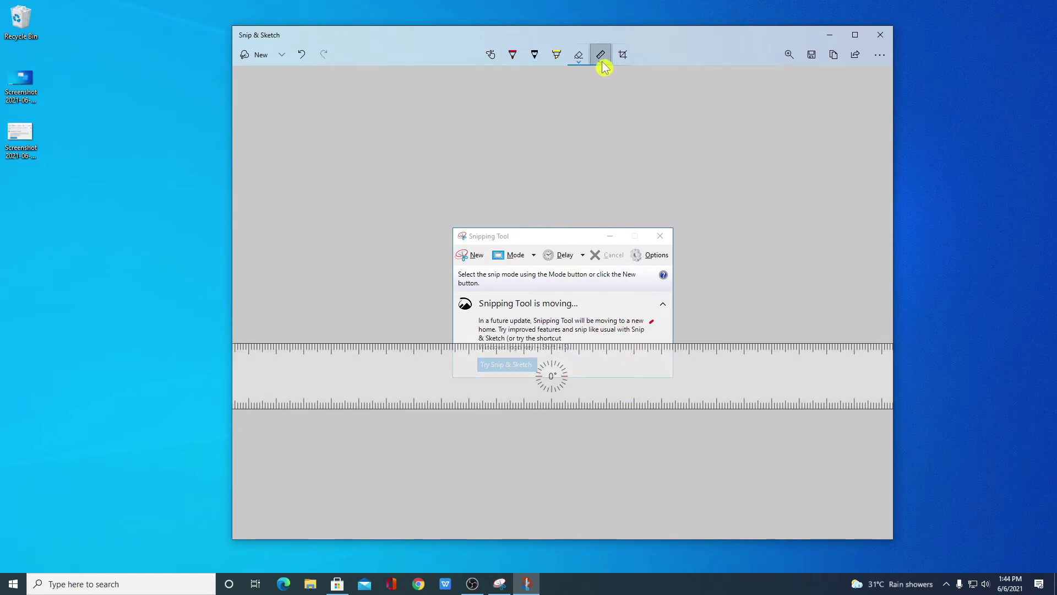
Step: Swap the ruler for a protractor and trace a ballpoint arc along its edge
{"action": "left_click", "coordinate": [602, 61]}
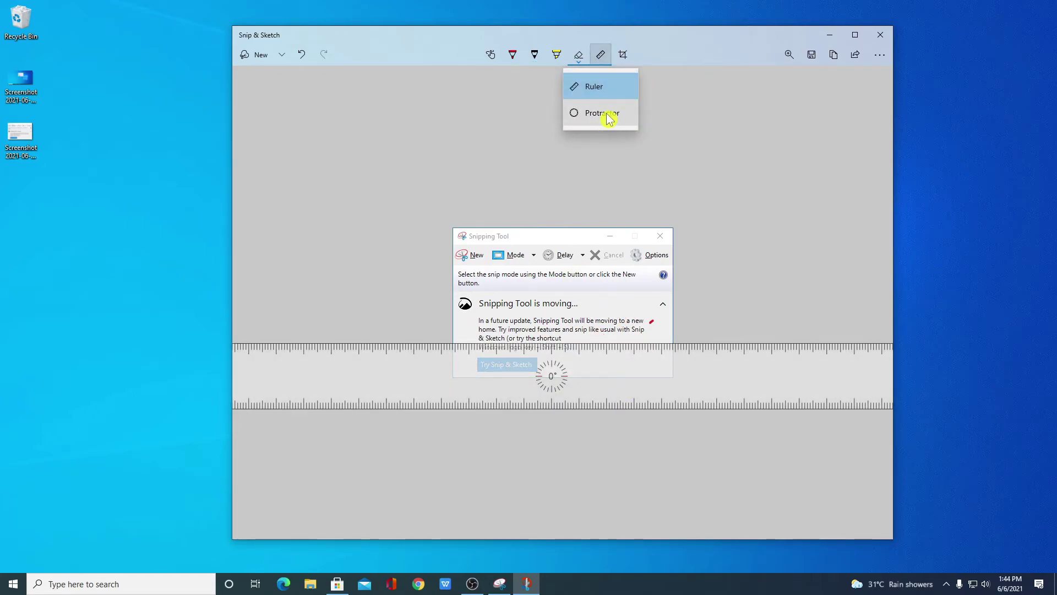
{"action": "left_click", "coordinate": [605, 114]}
{"action": "mouse_move", "coordinate": [614, 236]}
{"action": "left_mouse_down"}
{"action": "mouse_move", "coordinate": [626, 345]}
{"action": "mouse_move", "coordinate": [639, 363]}
{"action": "left_mouse_up"}
{"action": "left_click", "coordinate": [534, 54]}
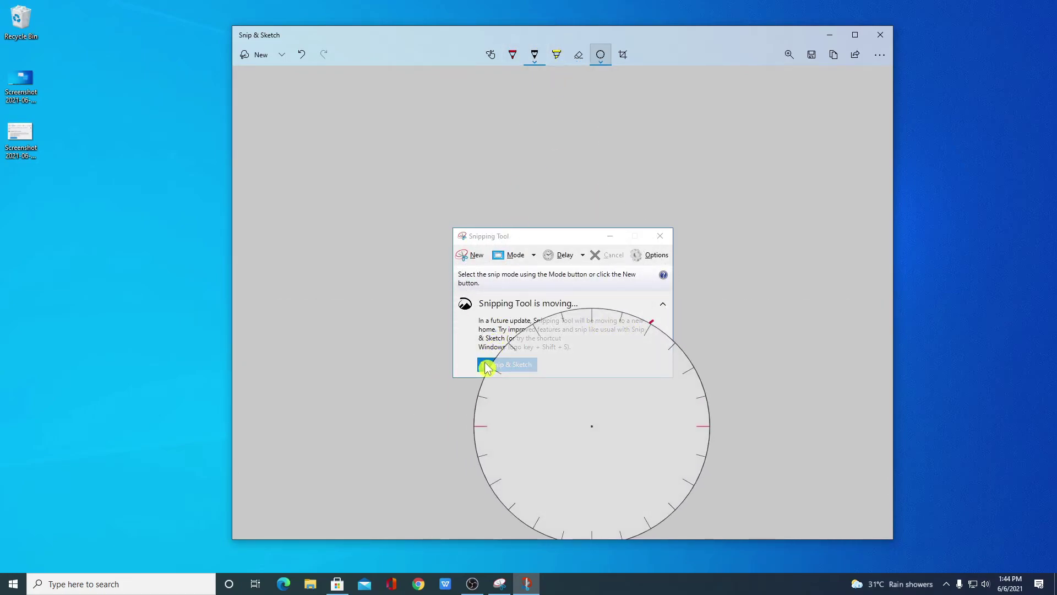
{"action": "mouse_move", "coordinate": [486, 367]}
{"action": "left_mouse_down"}
{"action": "mouse_move", "coordinate": [512, 320]}
{"action": "mouse_move", "coordinate": [577, 313]}
{"action": "mouse_move", "coordinate": [675, 345]}
{"action": "mouse_move", "coordinate": [655, 331]}
{"action": "left_mouse_up"}
{"action": "left_click_drag", "start_coordinate": [638, 405], "coordinate": [648, 475]}
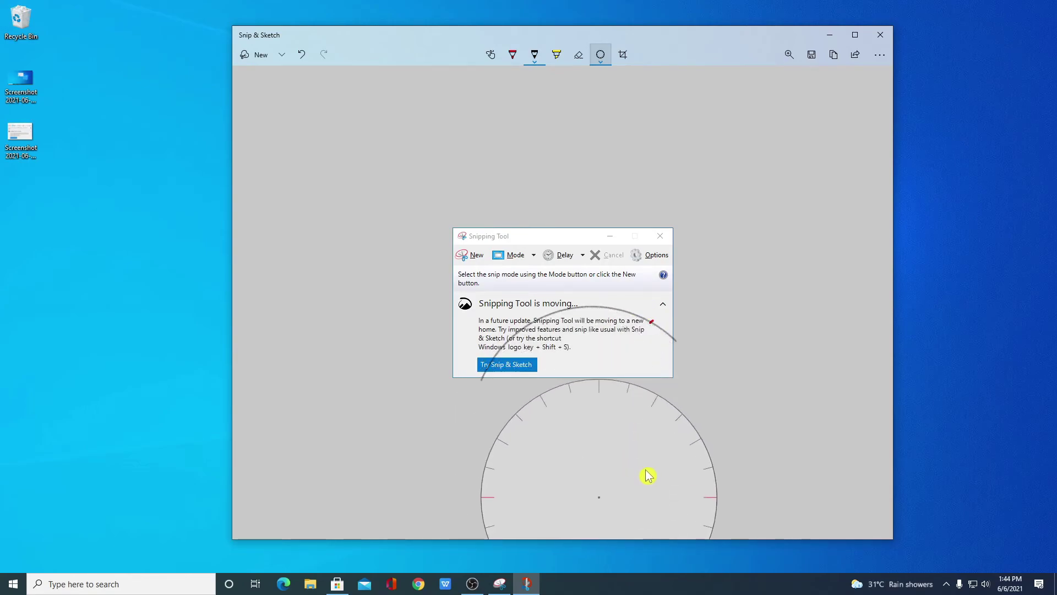
Step: Crop the top edge of the snip down to remove the Snipping Tool's title bar
{"action": "left_click", "coordinate": [626, 59]}
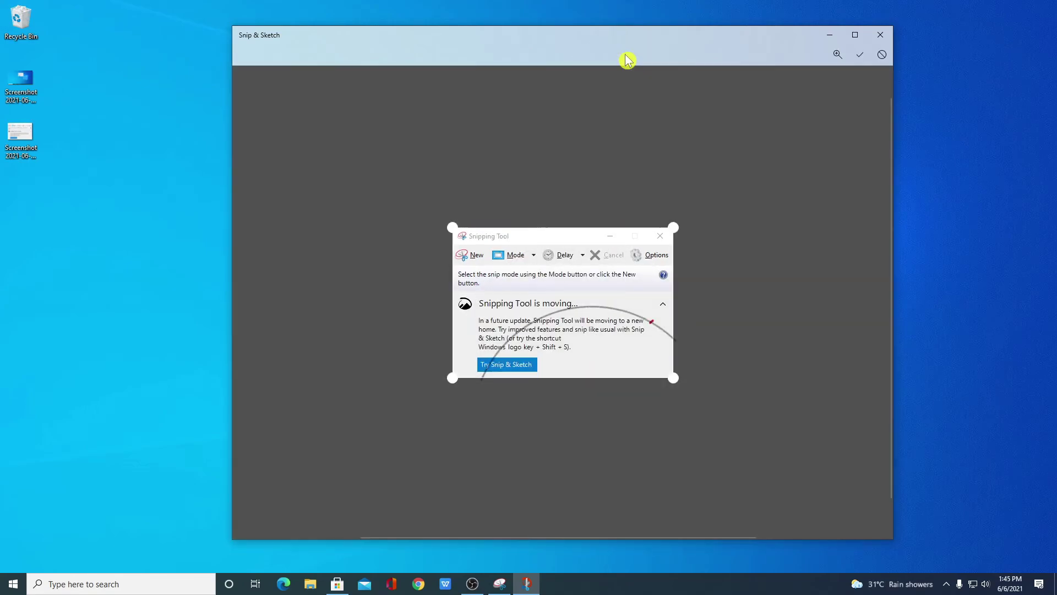
{"action": "mouse_move", "coordinate": [673, 228]}
{"action": "left_mouse_down"}
{"action": "mouse_move", "coordinate": [656, 246]}
{"action": "mouse_move", "coordinate": [675, 246]}
{"action": "left_mouse_up"}
{"action": "left_click", "coordinate": [860, 55]}
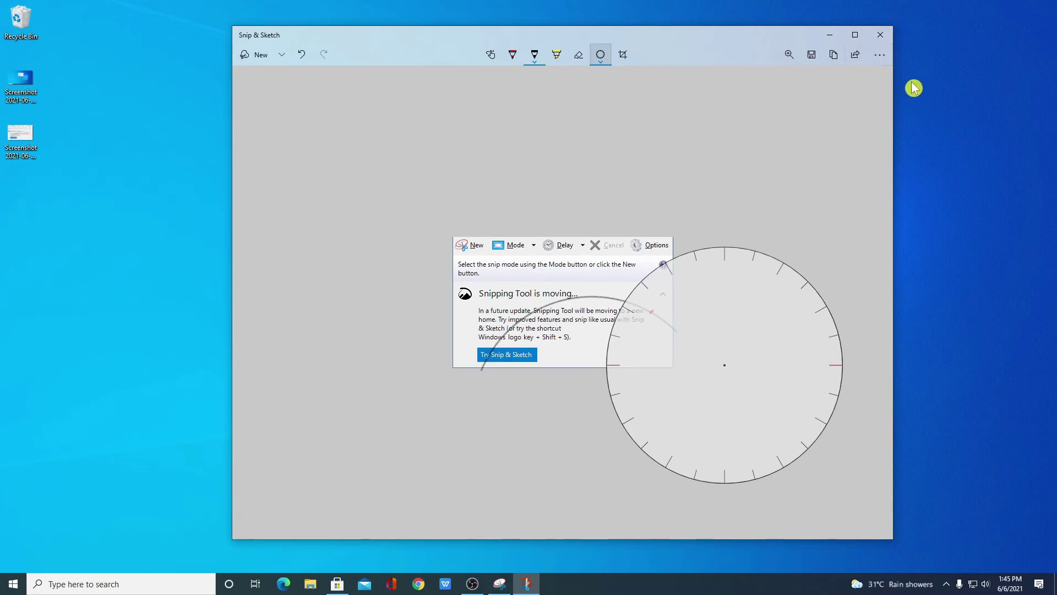
{"action": "left_click", "coordinate": [888, 63]}
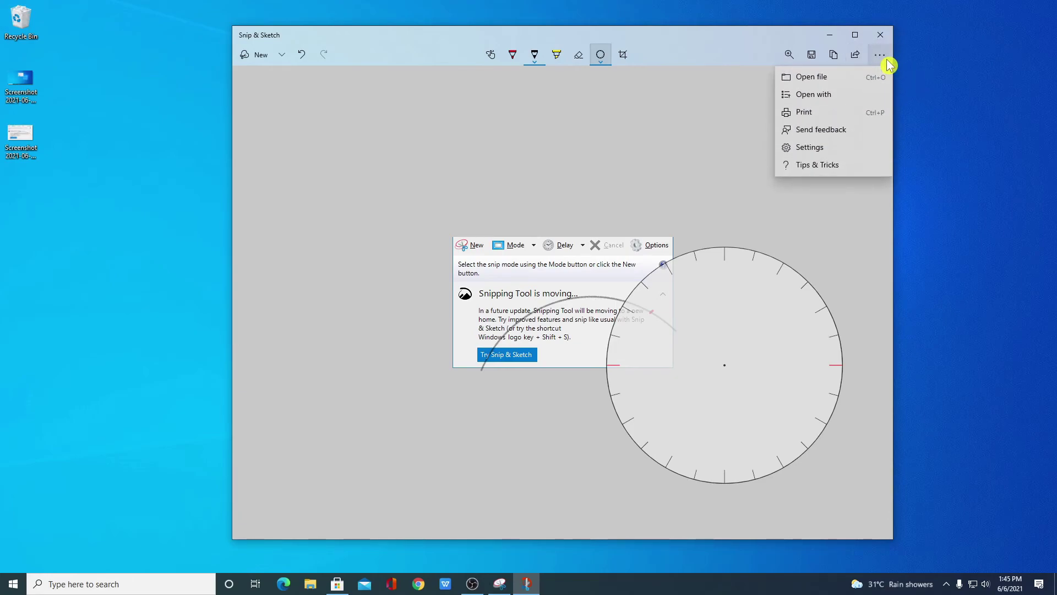
Step: Open the saved image Screenshot (46) for editing
{"action": "left_click", "coordinate": [831, 78]}
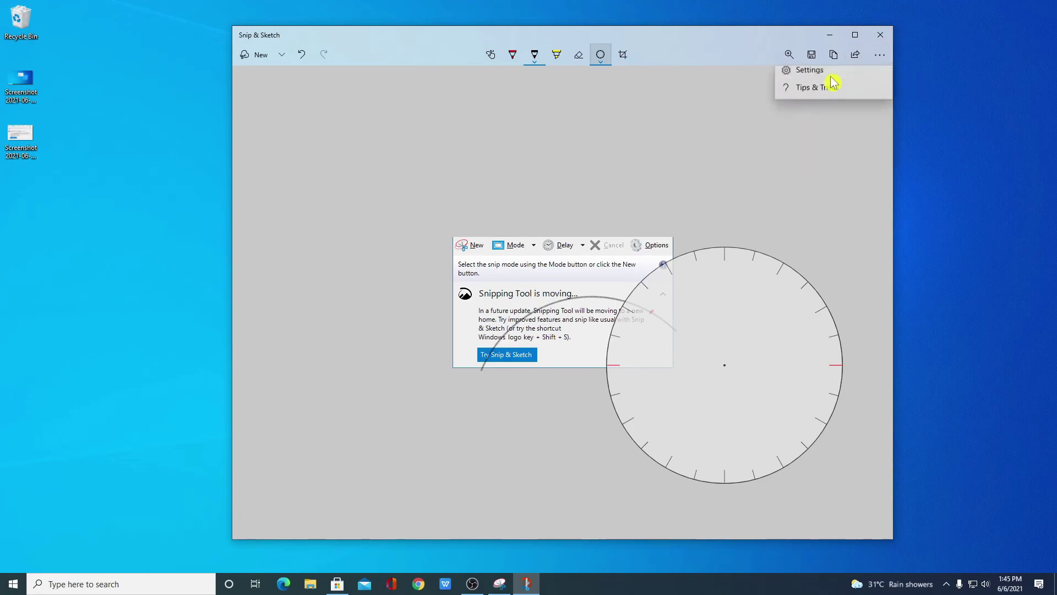
{"action": "left_click", "coordinate": [357, 136]}
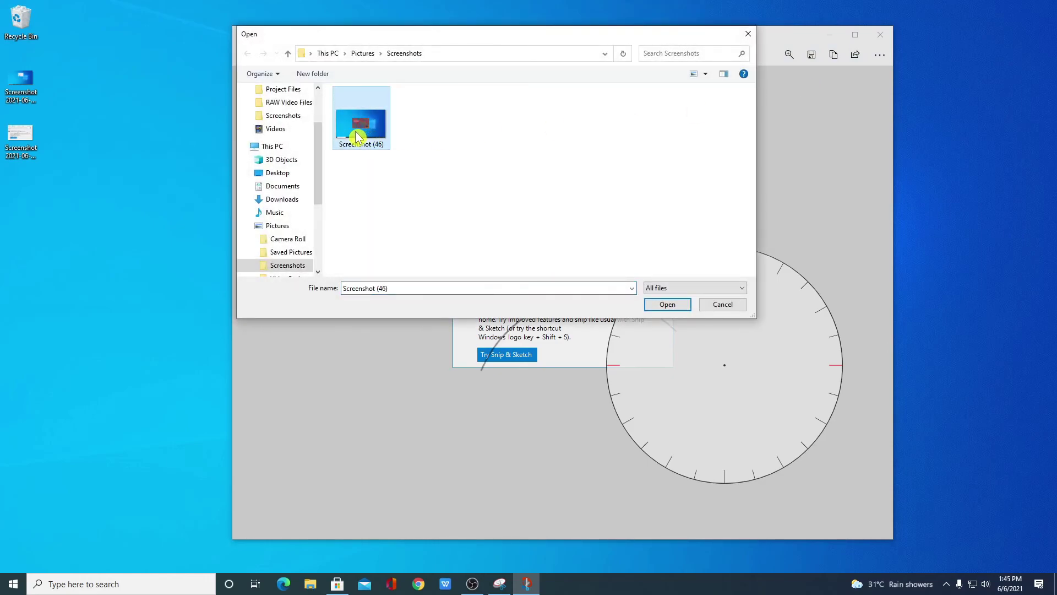
{"action": "left_click", "coordinate": [679, 306]}
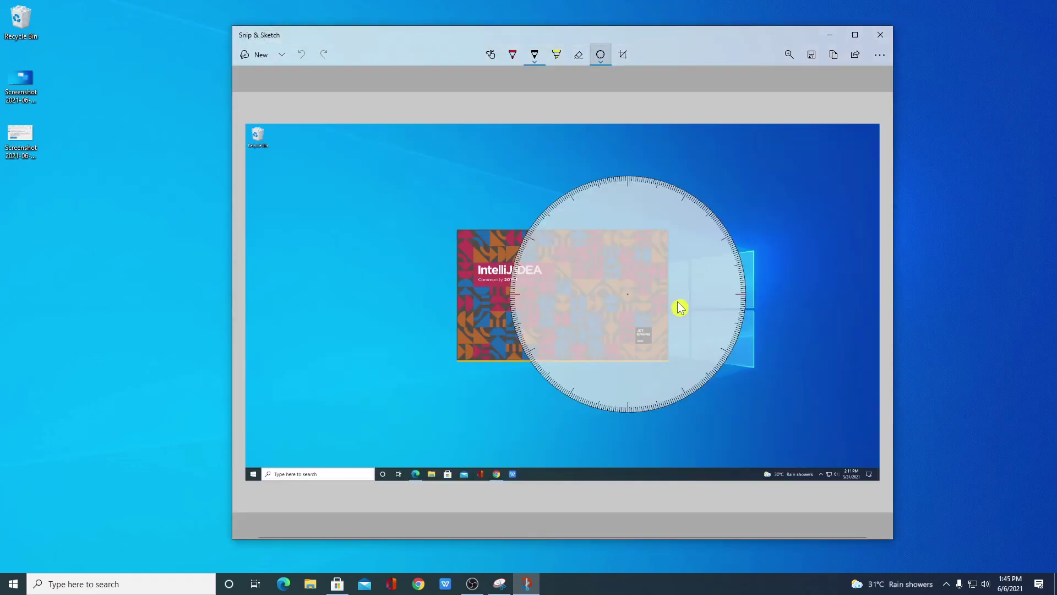
Step: Draw green highlighter strokes above and left of the IntelliJ IDEA splash, and shift the protractor
{"action": "left_click", "coordinate": [556, 55]}
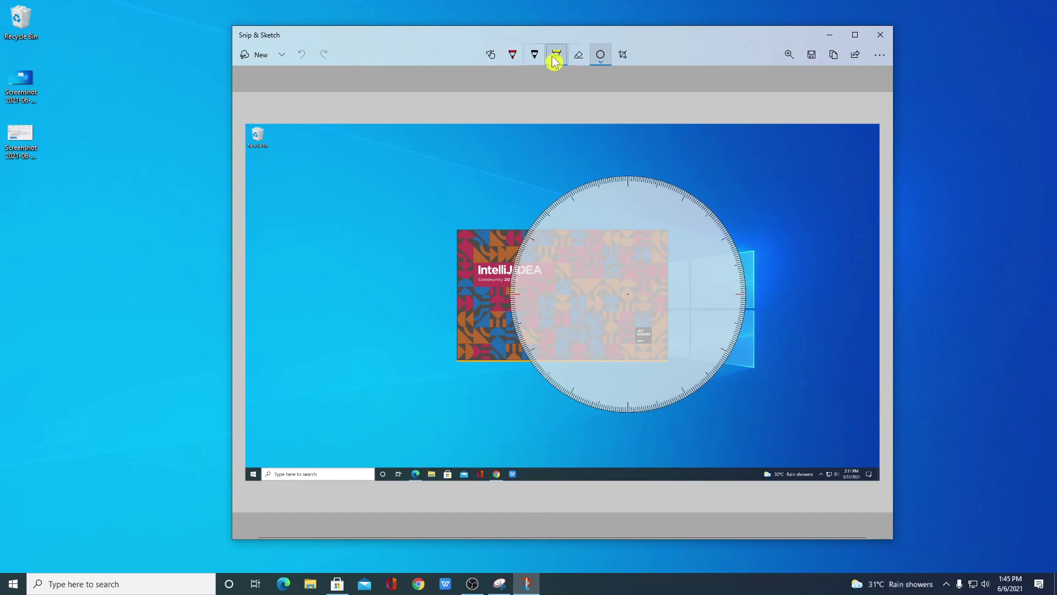
{"action": "left_click_drag", "start_coordinate": [417, 210], "coordinate": [685, 126]}
{"action": "mouse_move", "coordinate": [480, 220]}
{"action": "left_mouse_down"}
{"action": "mouse_move", "coordinate": [359, 264]}
{"action": "mouse_move", "coordinate": [378, 380]}
{"action": "mouse_move", "coordinate": [479, 352]}
{"action": "left_mouse_up"}
{"action": "left_click_drag", "start_coordinate": [616, 256], "coordinate": [593, 384]}
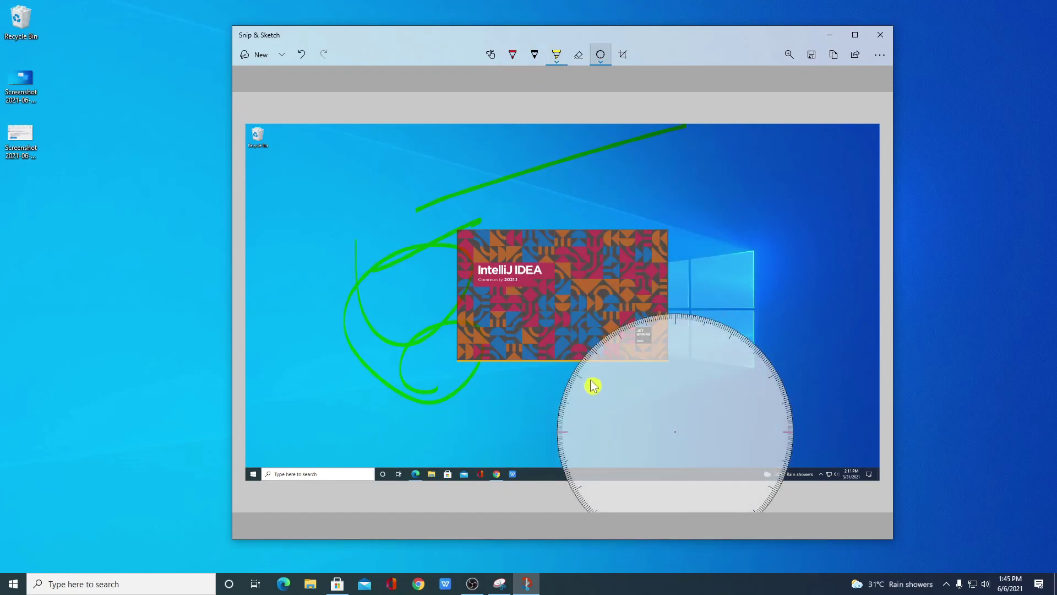